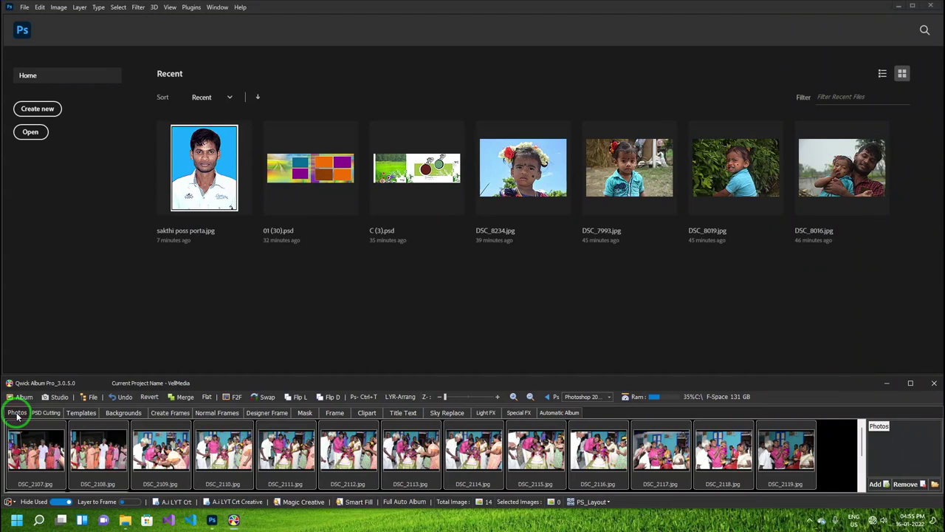
Step: Select event photo DSC_2107 in the strip and bring up its Quick Album menu
left_click(28, 448)
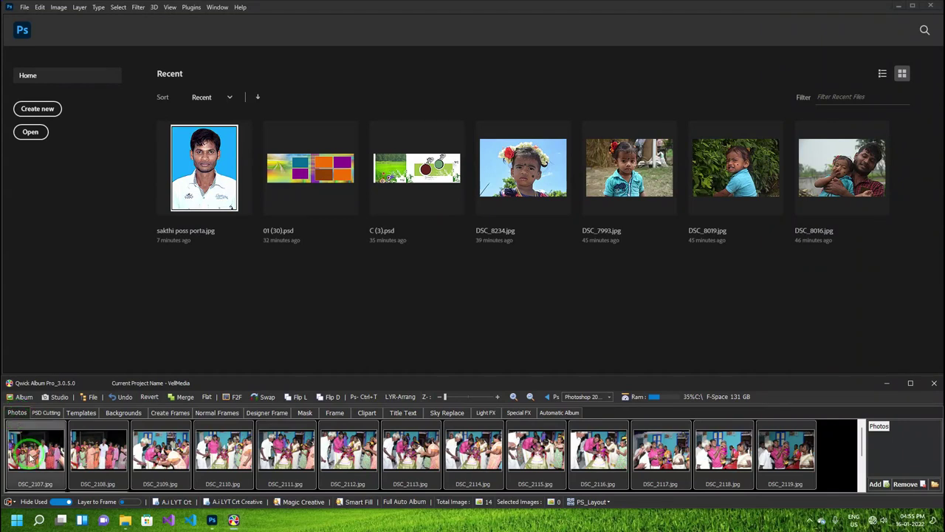
right_click(33, 460)
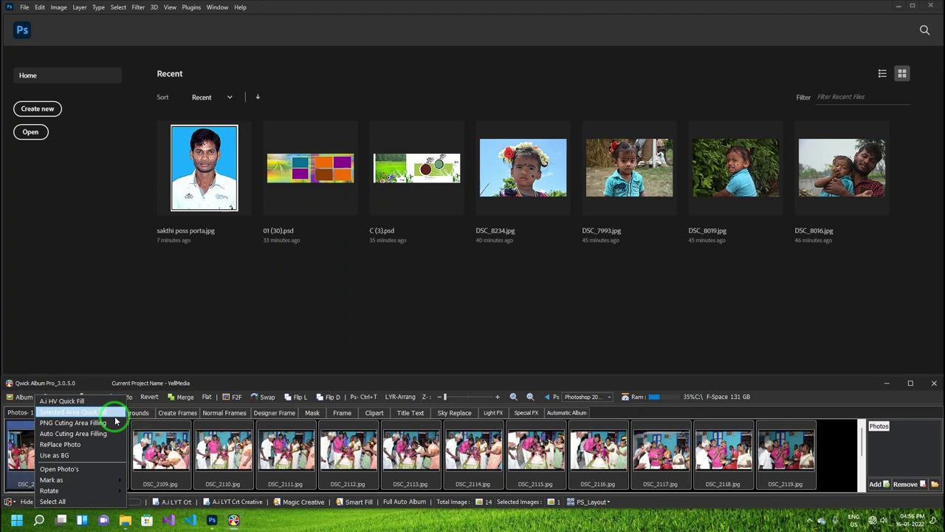
Step: Open 01 (30).psd and trial-fill a top-left marquee area with photo DSC_2109
left_click(288, 179)
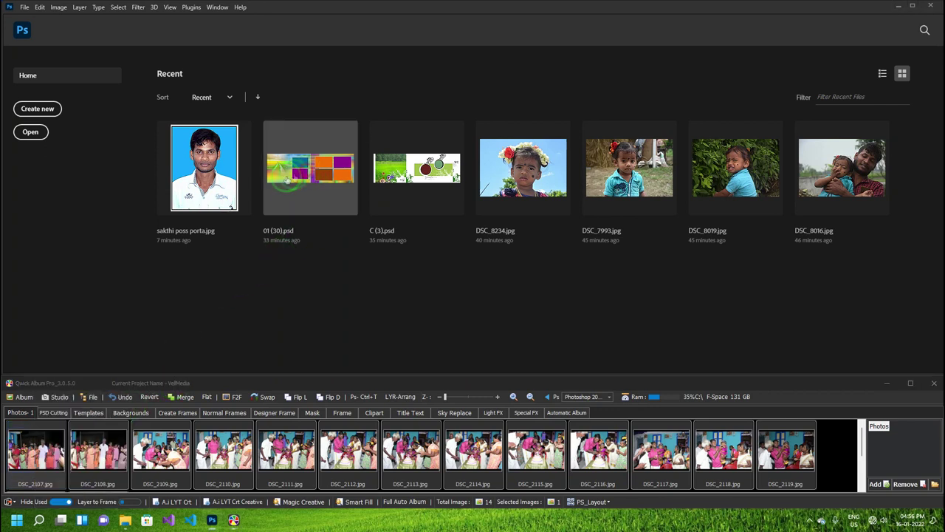
left_click(12, 64)
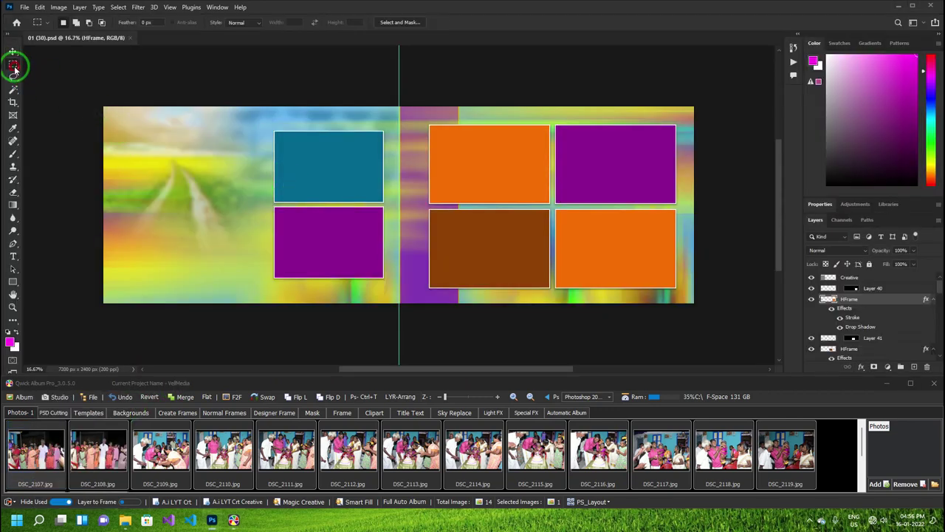
left_click_drag(109, 118, 258, 288)
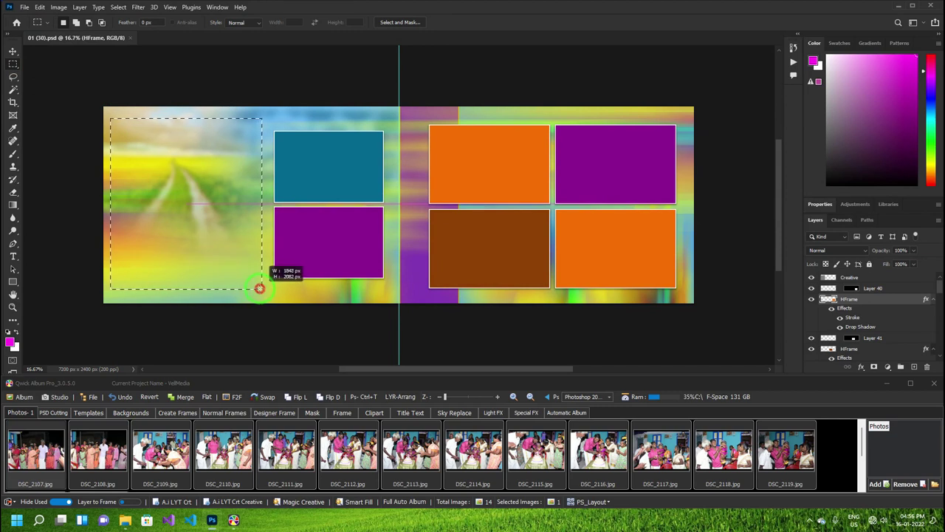
right_click(110, 454)
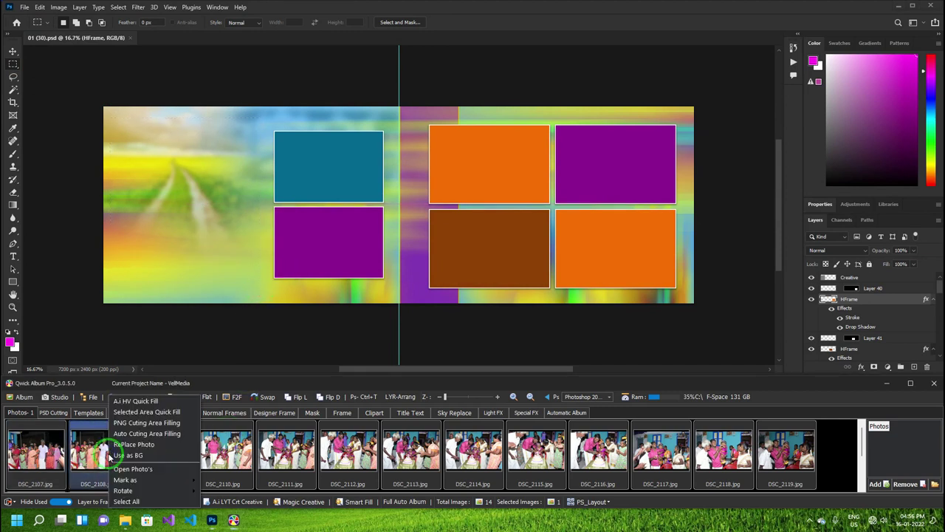
left_click(200, 128)
left_click_drag(118, 122, 246, 201)
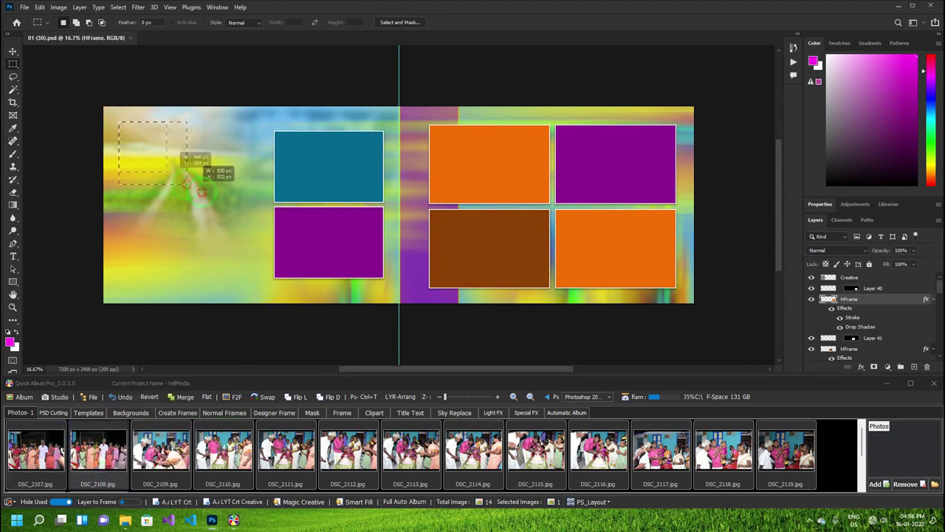
right_click(172, 460)
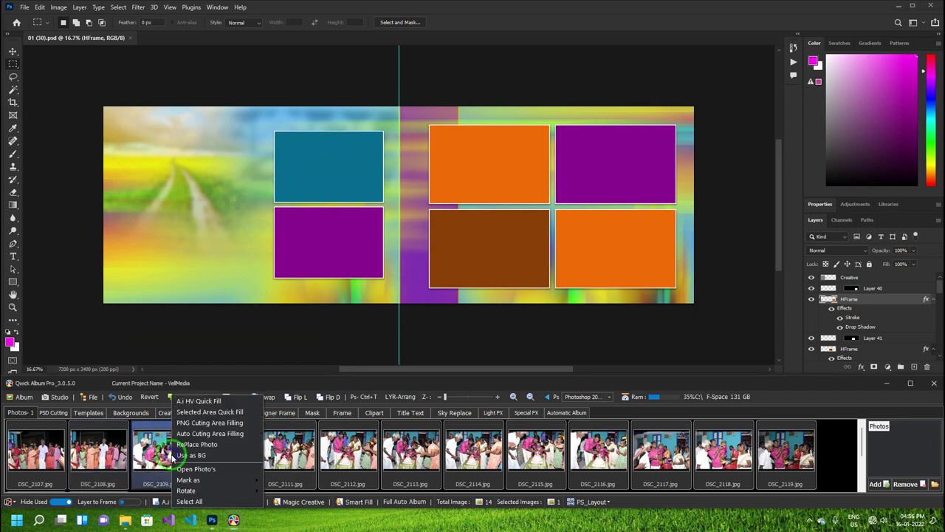
left_click(222, 412)
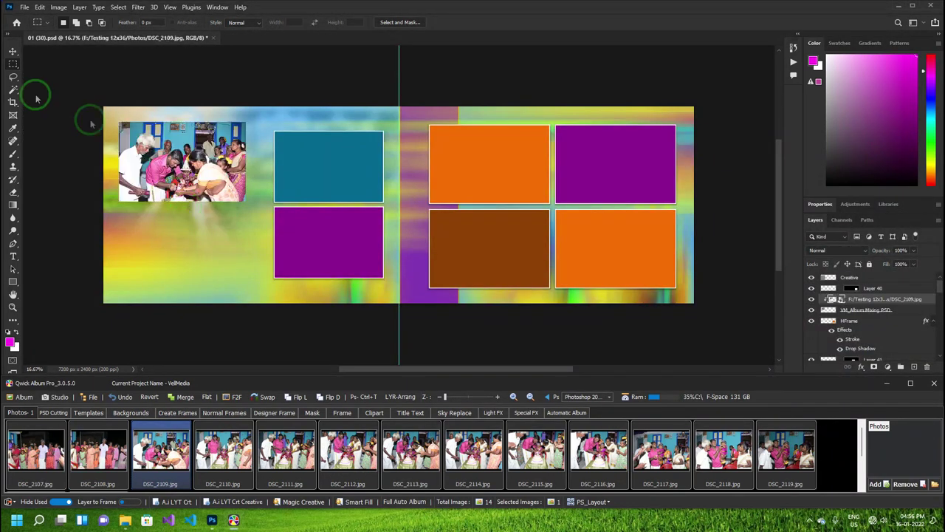
Step: Select the placed DSC_2109 photo layers and delete them, emptying the frames again
left_click(12, 51)
left_click(185, 152)
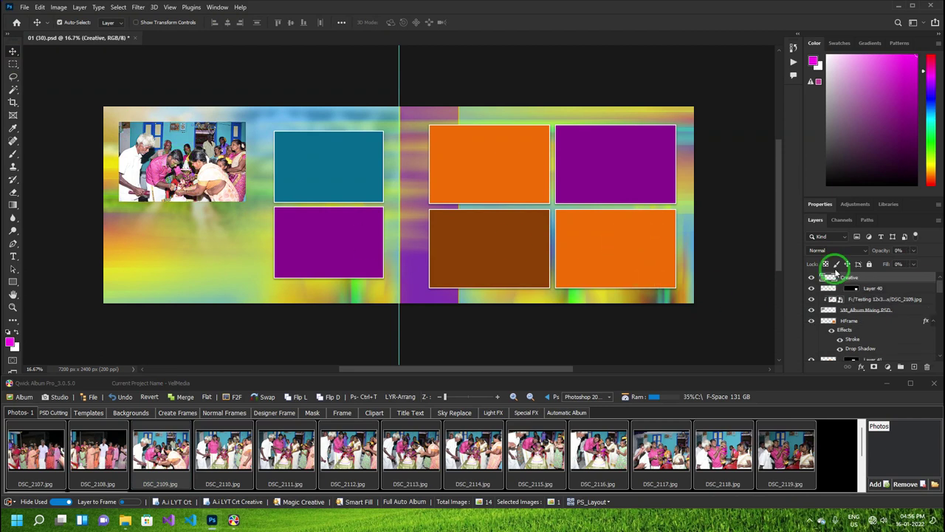
scroll(877, 301, "up", 1)
left_click(873, 310, "shift")
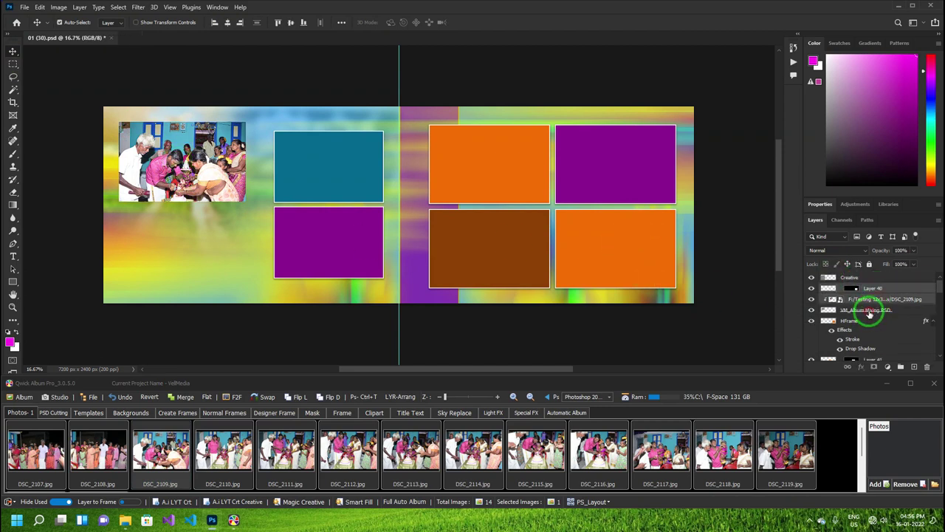
left_click(891, 308)
key("Delete")
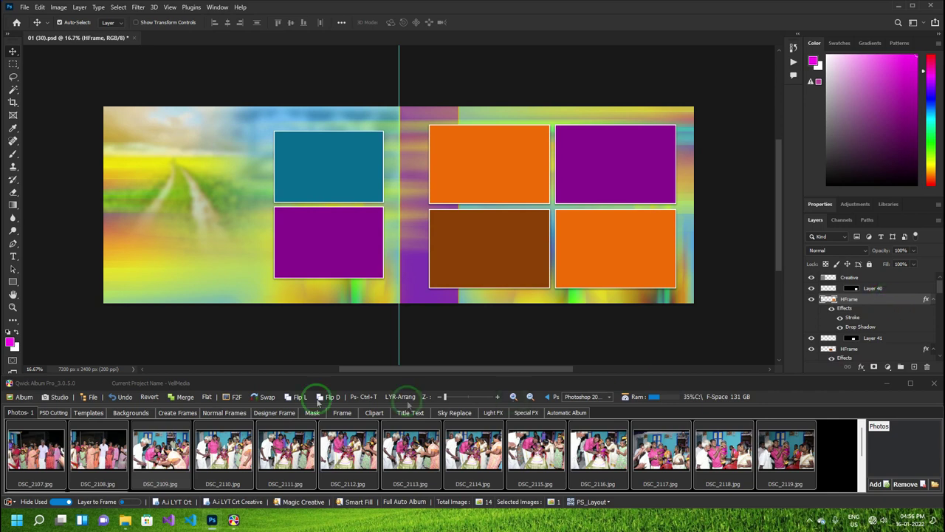
right_click(76, 447)
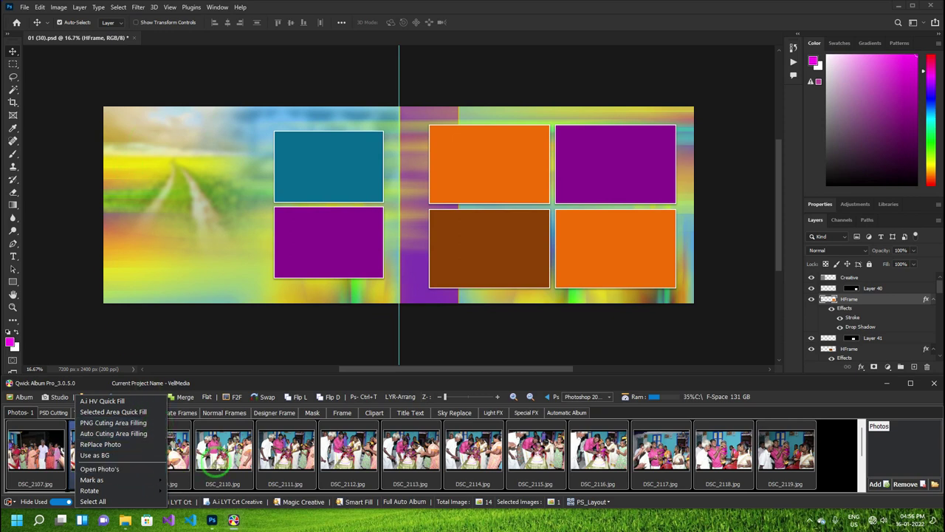
left_click(222, 455)
right_click(219, 472)
left_click(248, 473)
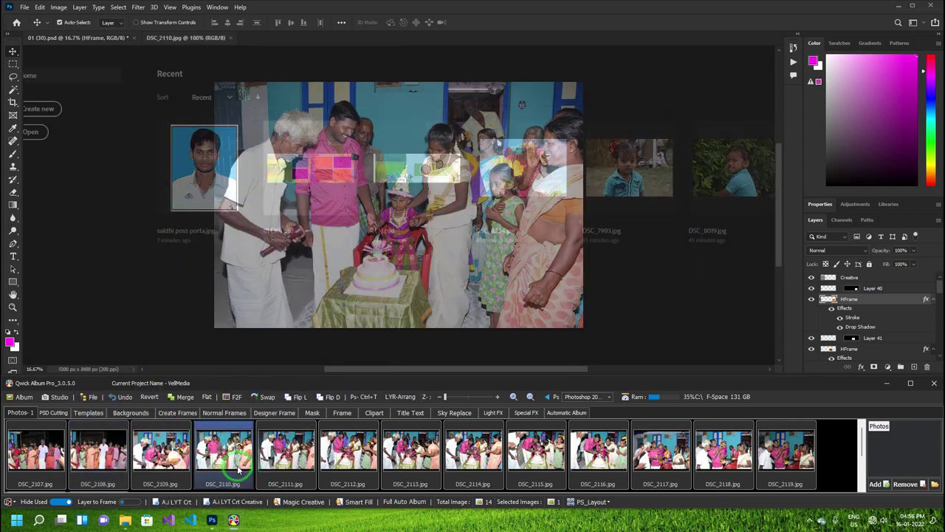
right_click(217, 449)
mouse_move(243, 480)
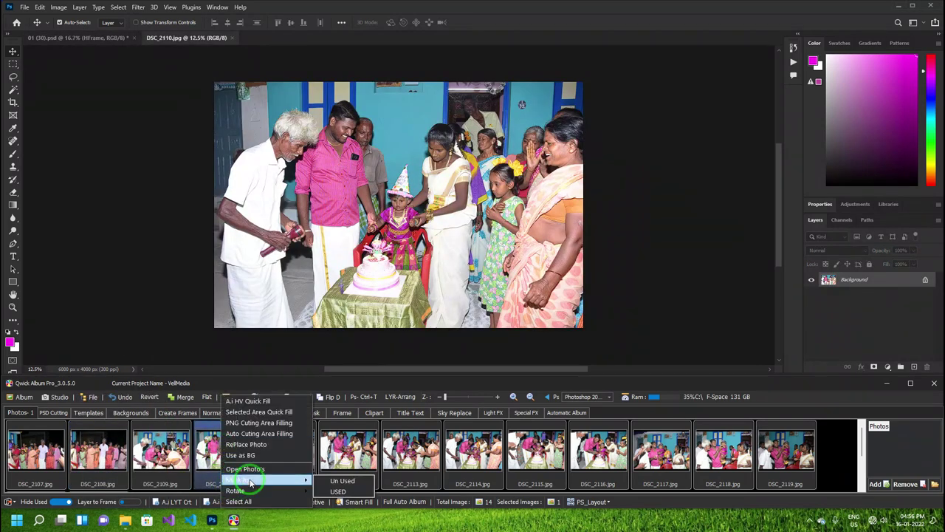
left_click(336, 482)
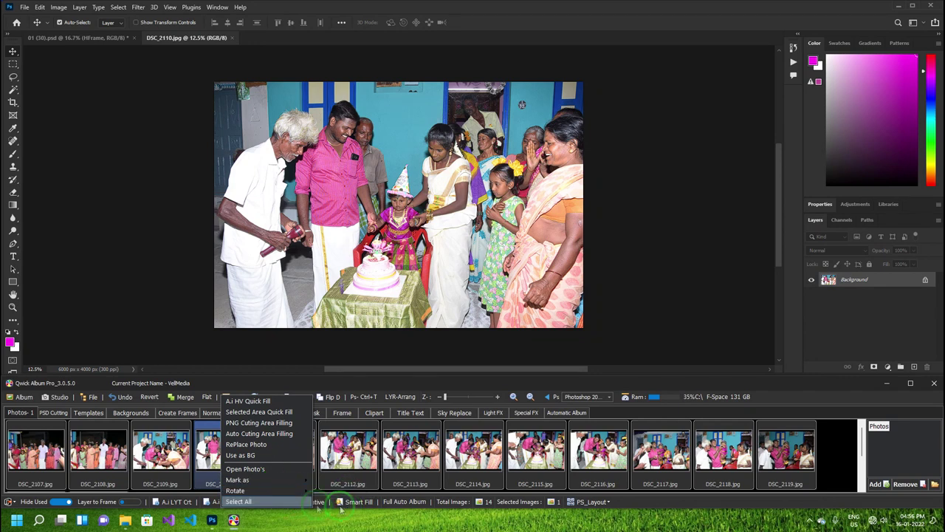
left_click(267, 502)
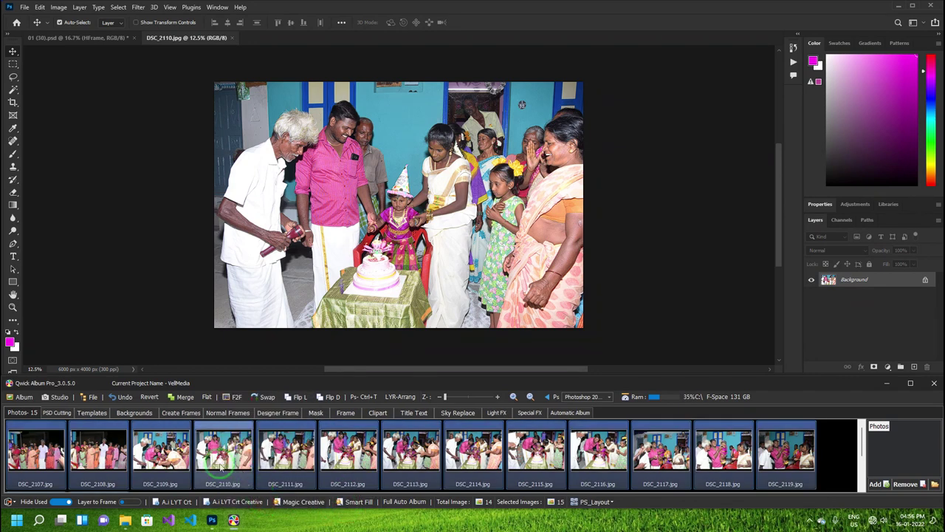
left_click(34, 440)
left_click(232, 37)
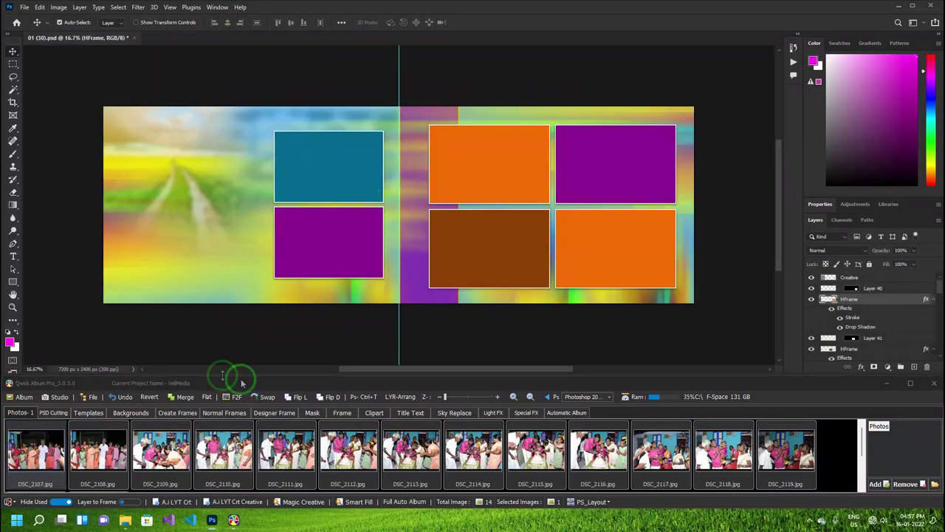
Step: Try dragging photo DSC_2107 into the orange and teal frames
left_click(26, 454)
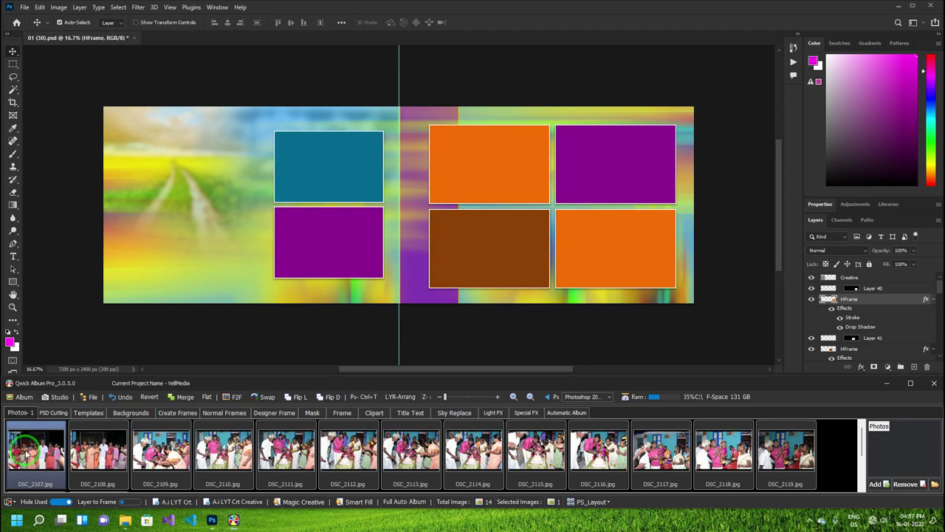
left_click(36, 458)
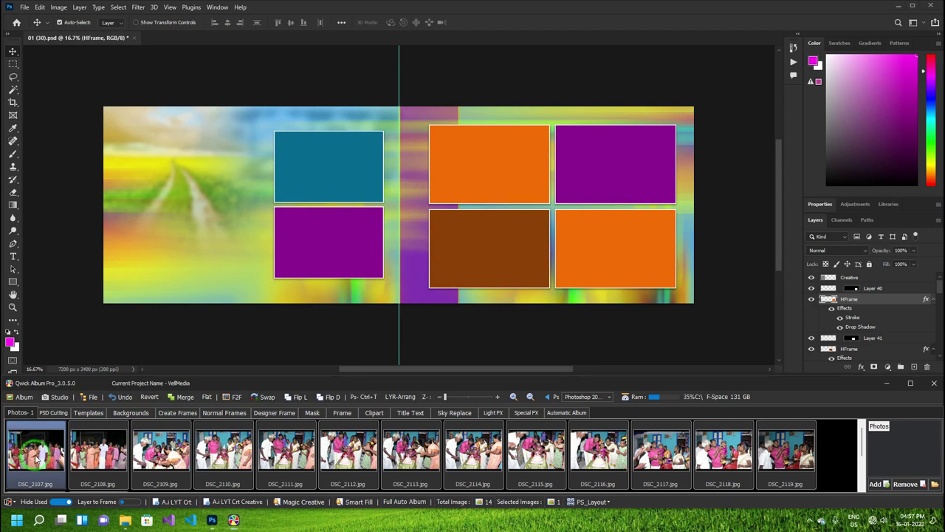
left_click_drag(35, 458, 426, 122)
left_click_drag(361, 139, 332, 154)
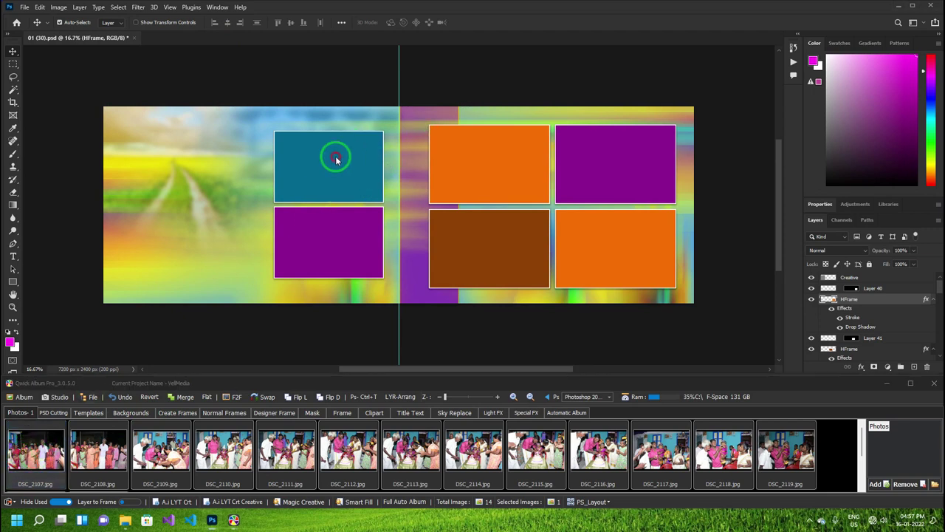
mouse_move(622, 222)
left_mouse_down()
mouse_move(341, 160)
mouse_move(335, 171)
mouse_move(344, 167)
left_mouse_up()
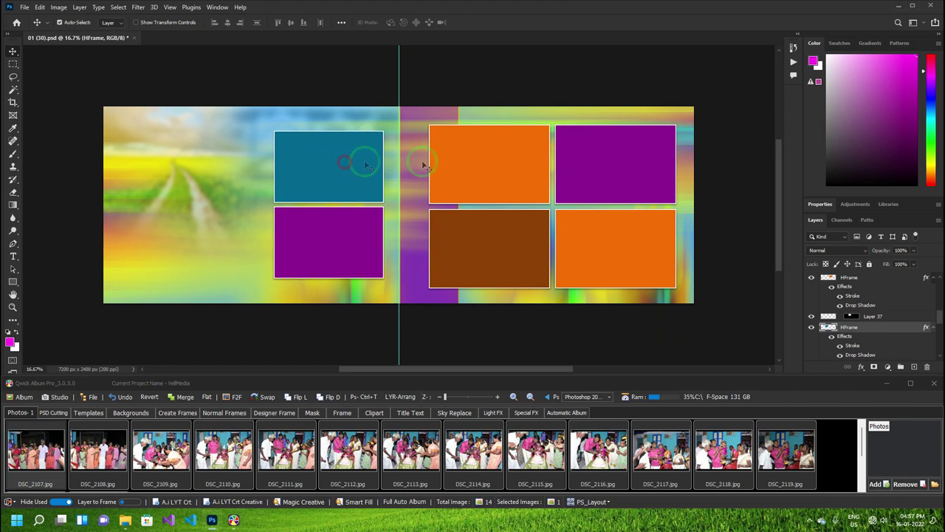
Step: Check the frame layers on the spread, then select photos DSC_2107 through DSC_2112
left_click(603, 170)
left_click(478, 251)
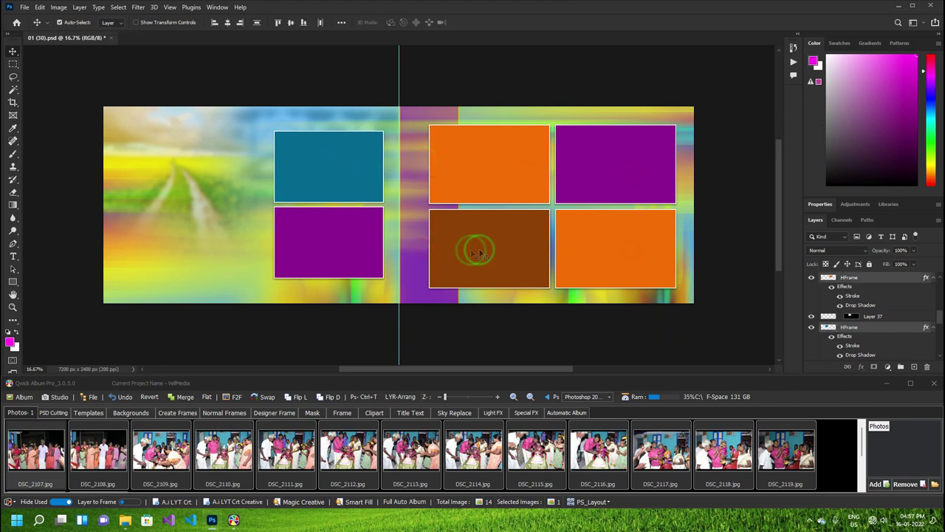
scroll(806, 321, "down", 3)
left_click(222, 174)
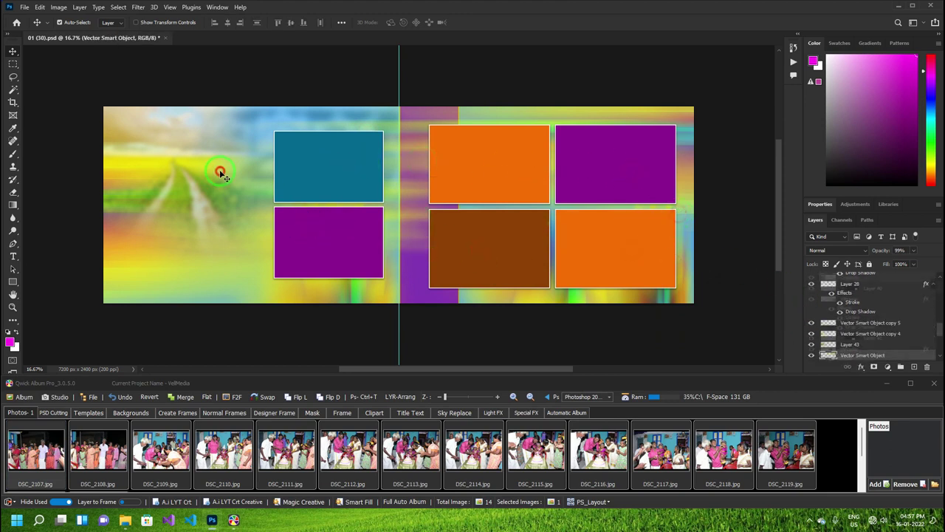
left_click(475, 178)
left_click(349, 248)
left_click(49, 459)
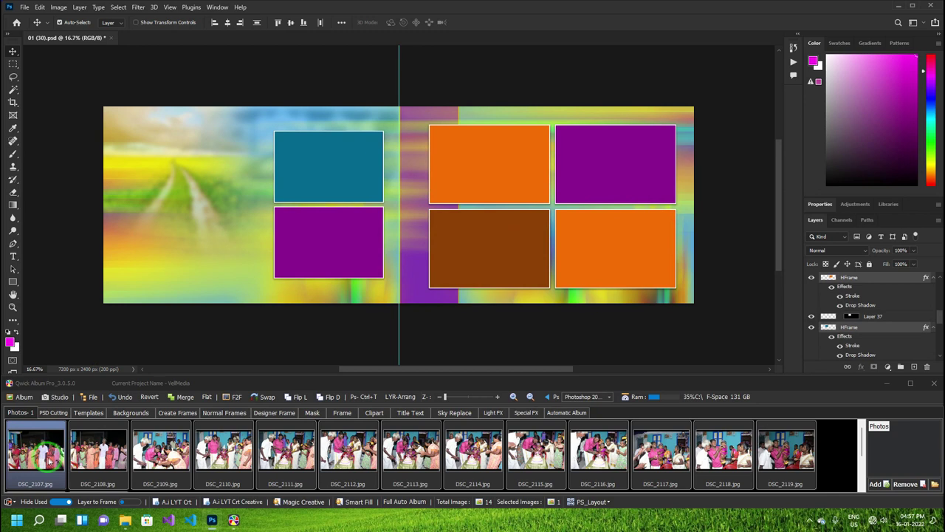
left_click(347, 452, "shift")
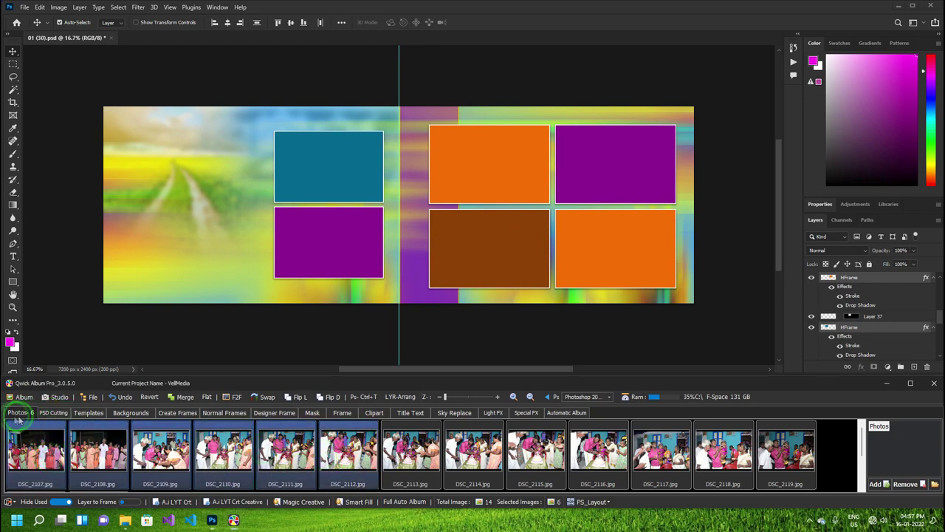
left_click(49, 413)
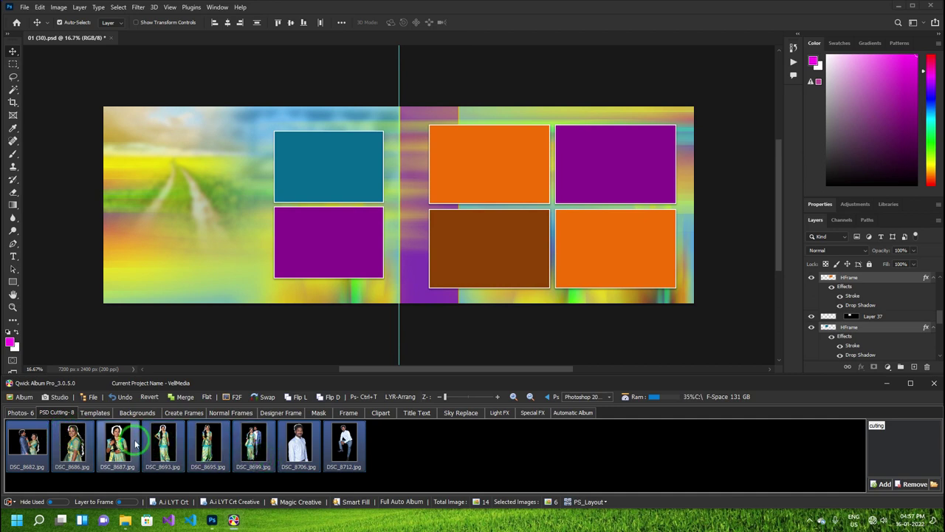
left_click(93, 416)
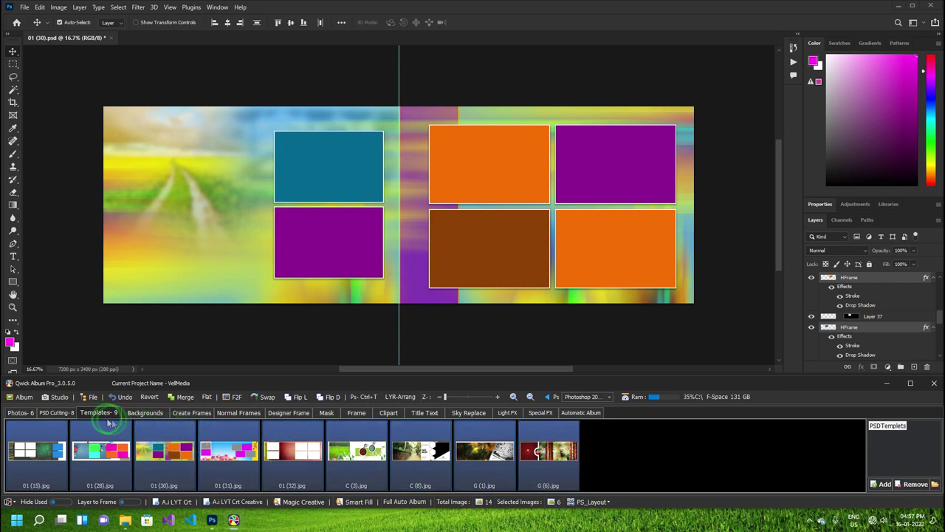
left_click(21, 412)
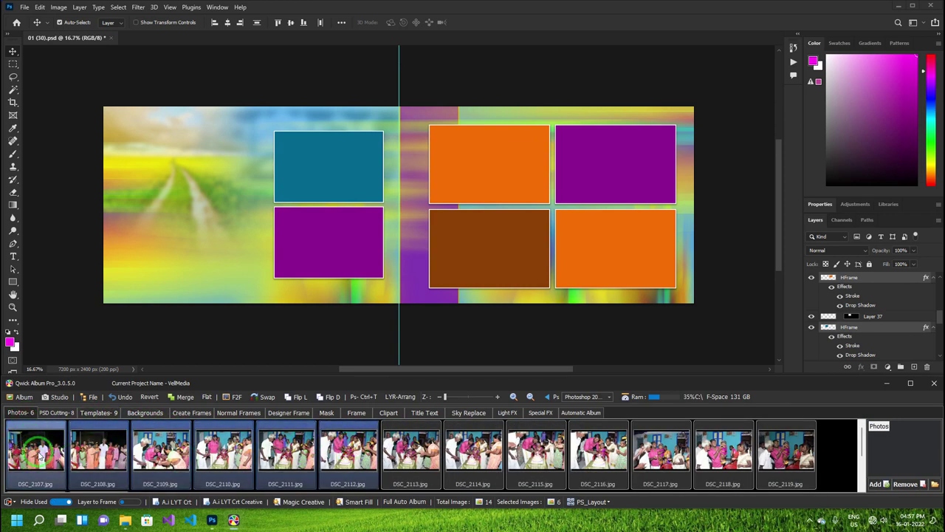
Step: Fill all six frames with photos DSC_2107–DSC_2112 using A.i HV Quick Fill
left_click_drag(40, 456, 375, 160)
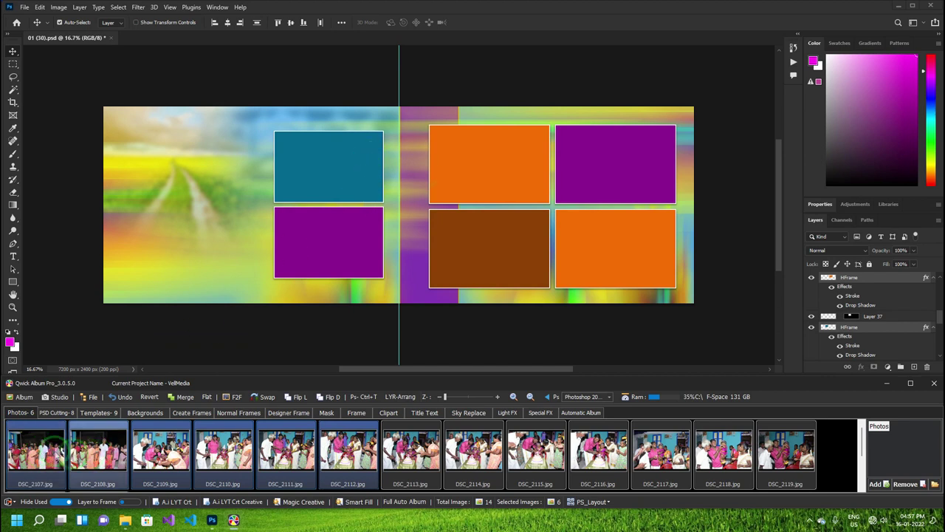
right_click(44, 443)
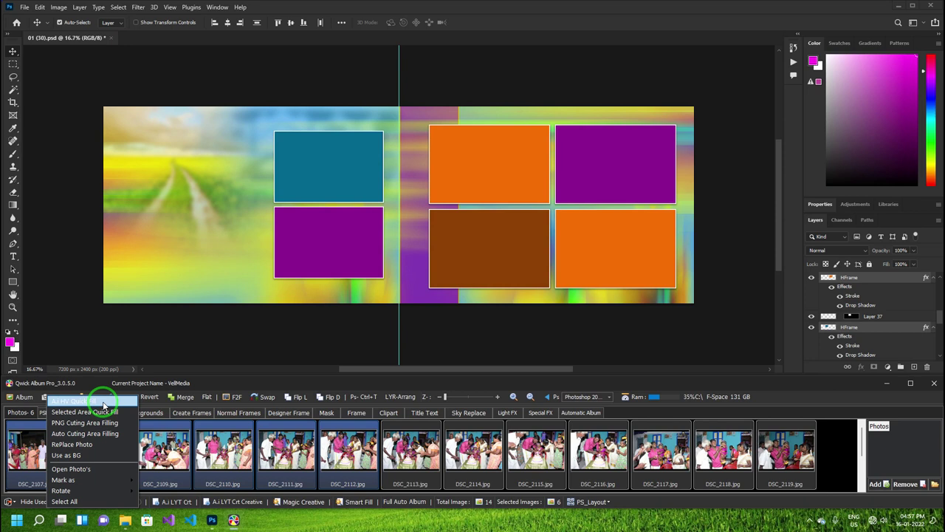
left_click(104, 402)
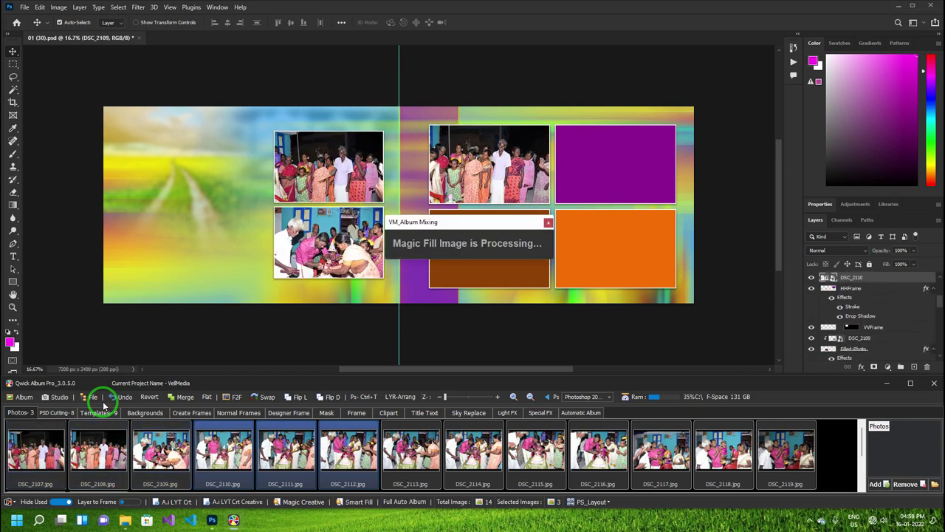
left_click_drag(252, 459, 127, 149)
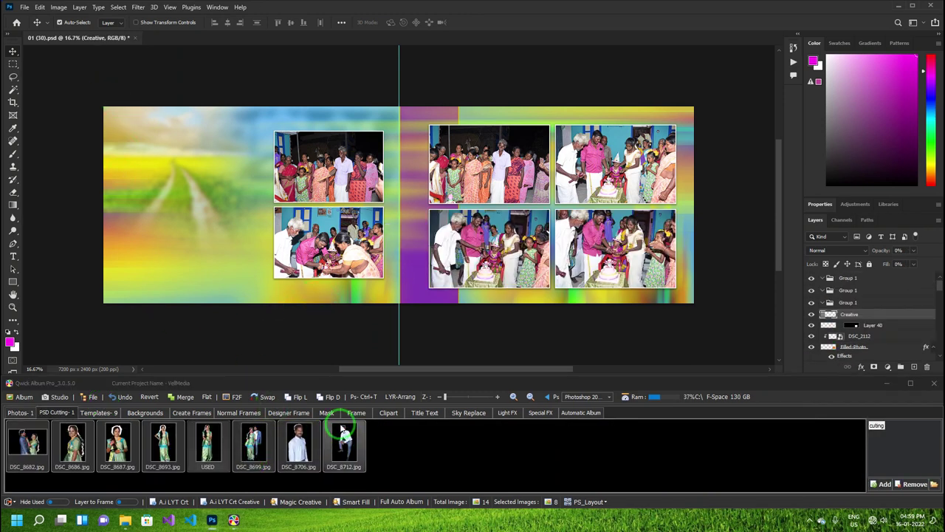
Step: Place the woman's cut-out portrait on the spread, then delete it
left_click(209, 441)
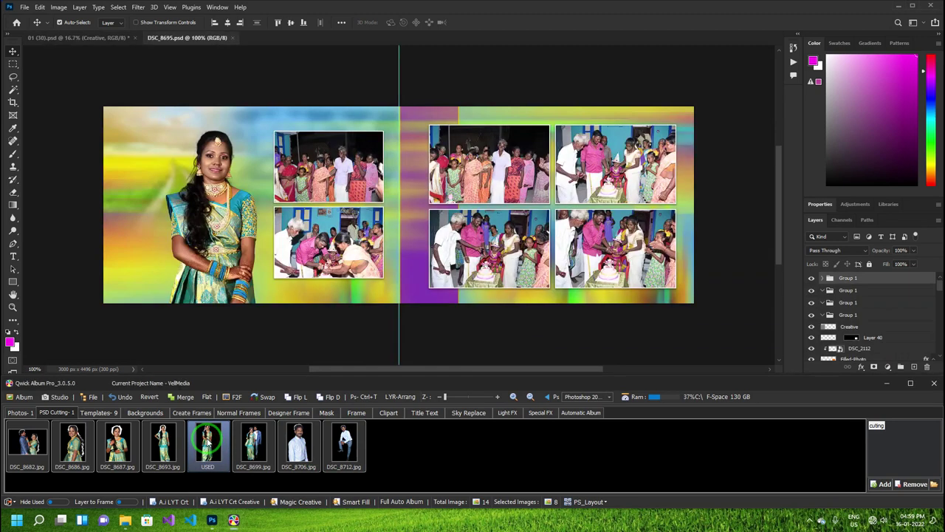
left_click(132, 85)
left_click(253, 140)
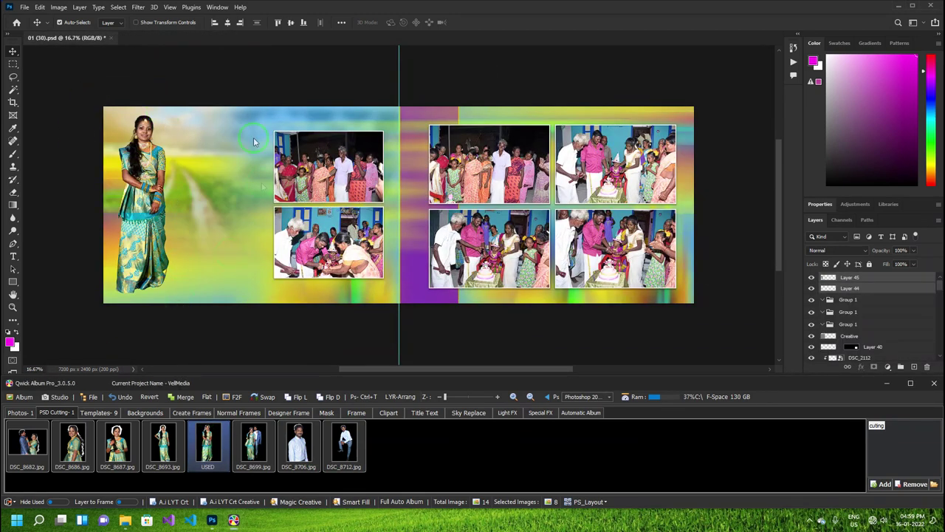
left_click_drag(144, 187, 182, 227)
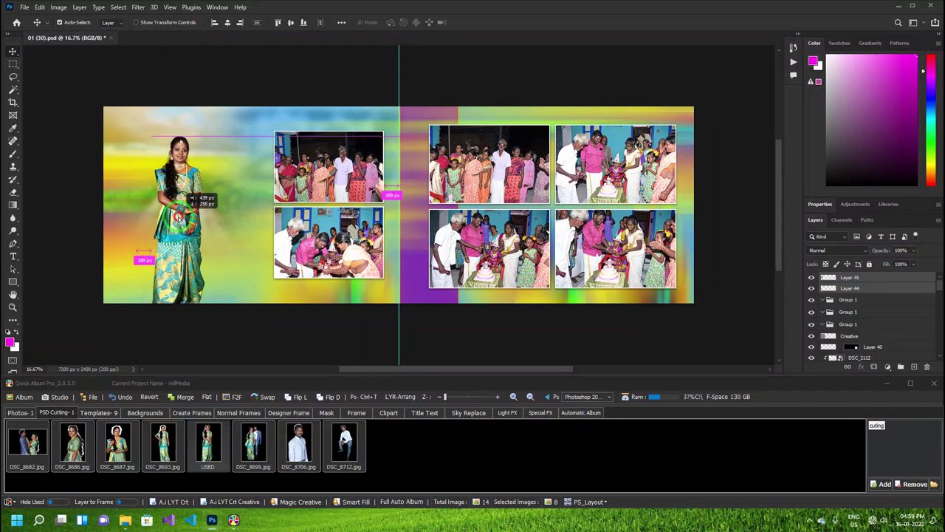
key("Delete")
left_click(208, 335)
Step: Place the man's DSC_8706 cut-out on the left page beside the photos
left_click(297, 443)
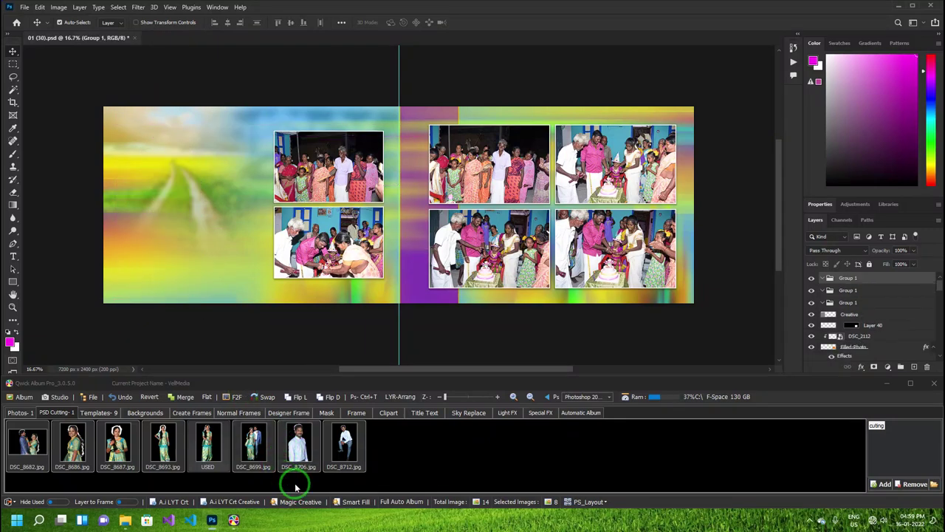
left_click(253, 324)
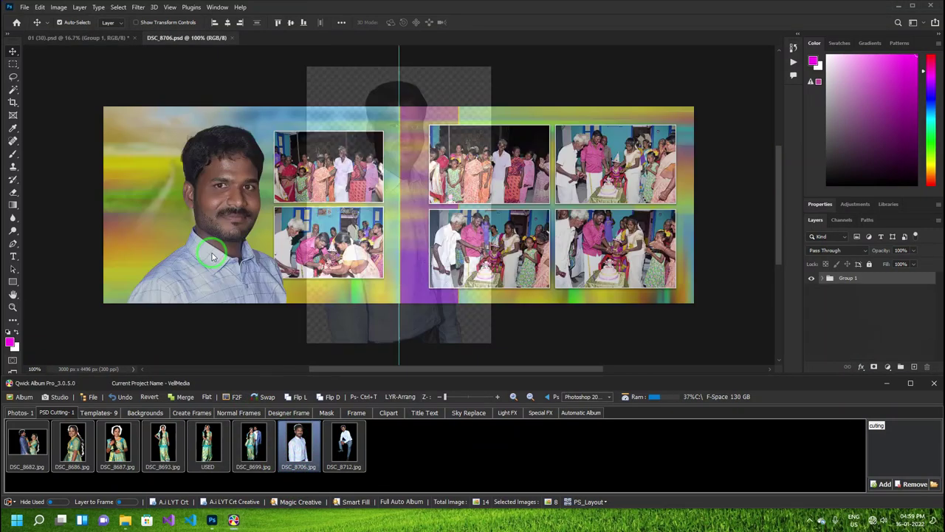
left_click(212, 255)
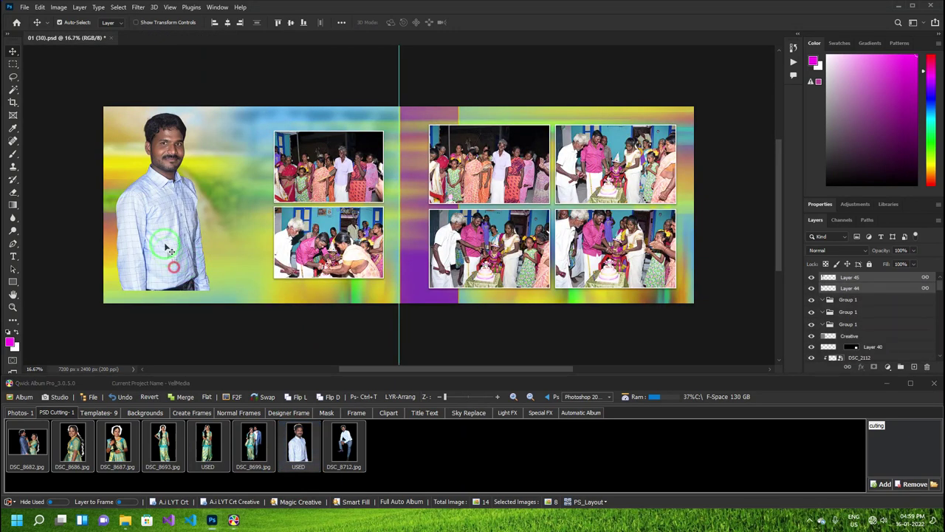
left_click_drag(166, 255, 186, 263)
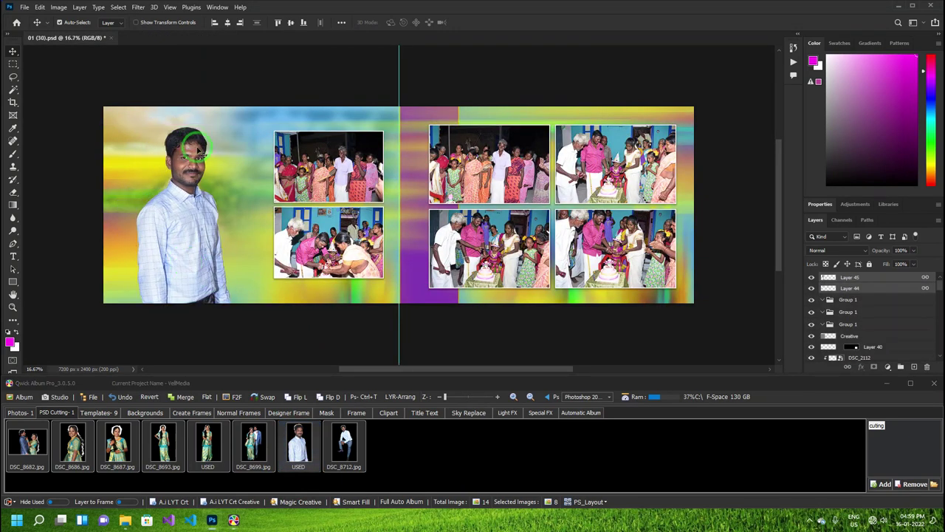
left_click(20, 412)
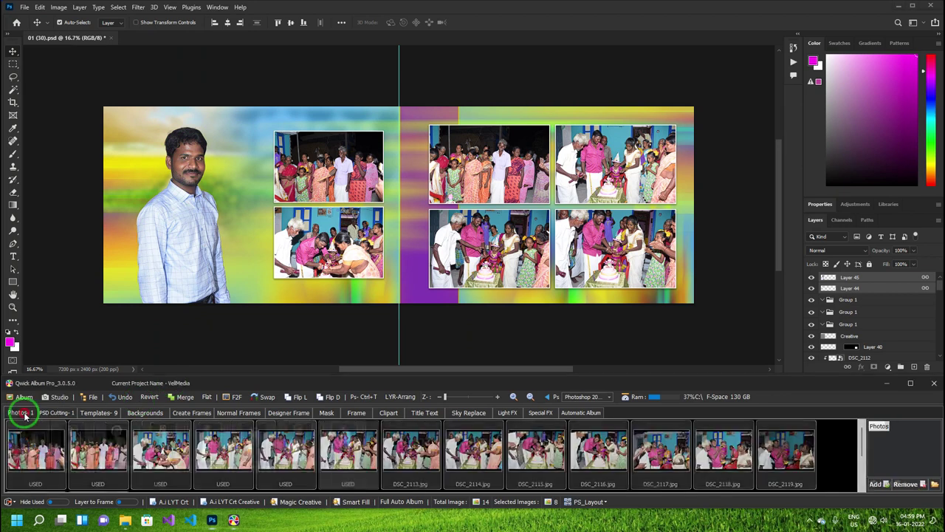
Step: Show the first event photo's fill, replace and background options
right_click(32, 449)
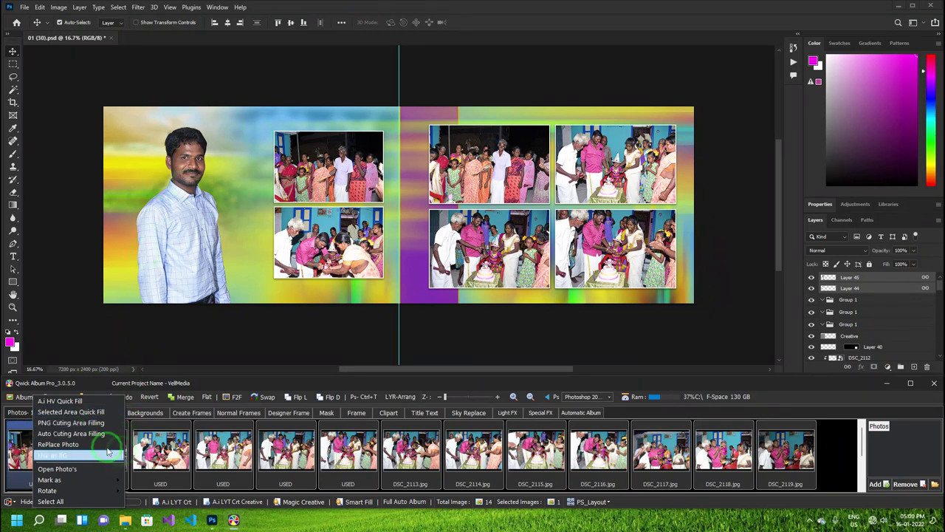
left_click(95, 444)
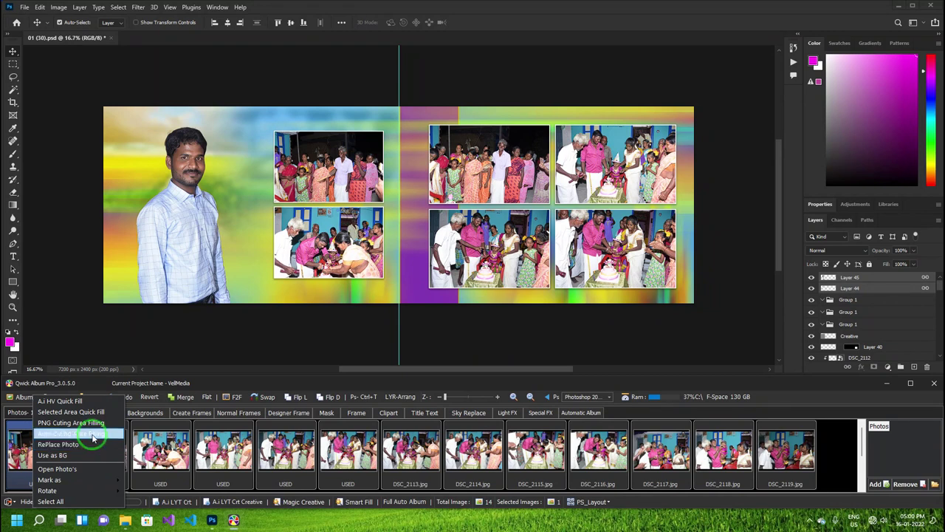
Step: Replace the top-left frame's photo with DSC_2121, the man holding a child
left_click(101, 440)
right_click(100, 441)
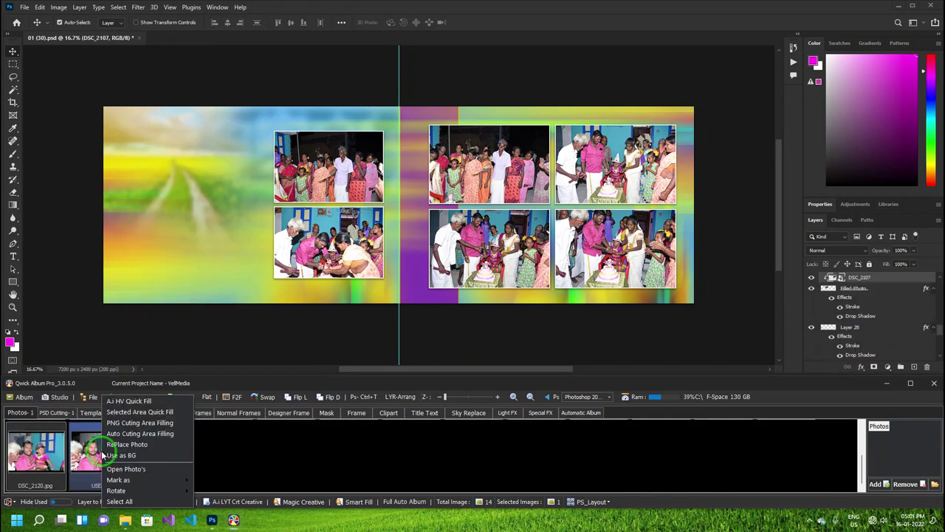
left_click(161, 445)
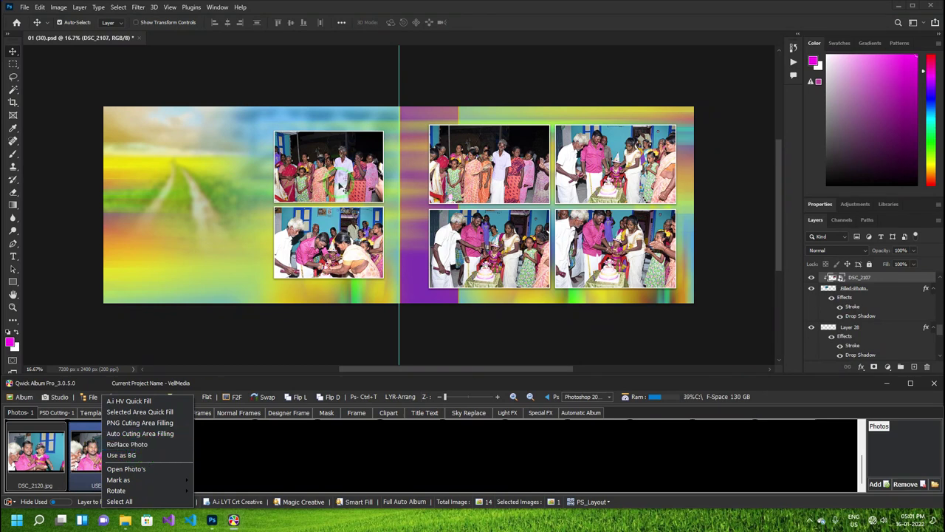
right_click(95, 452)
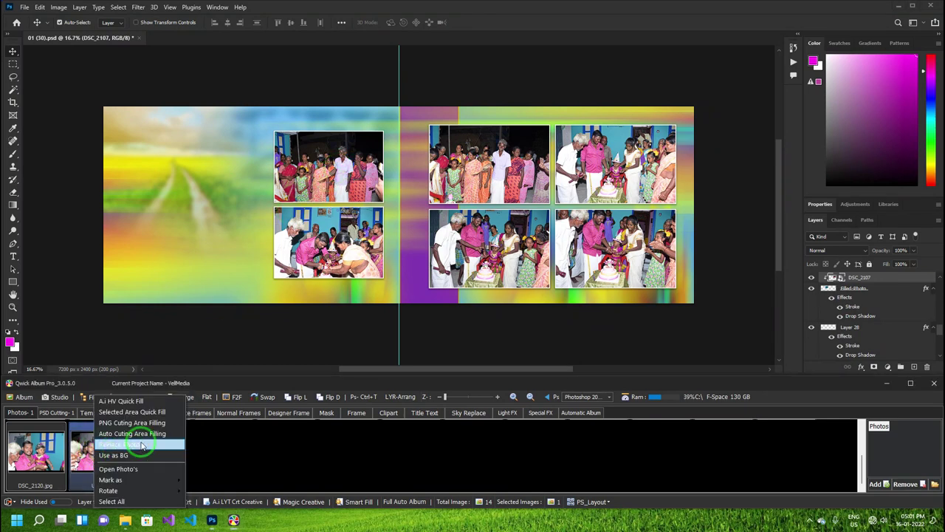
left_click(117, 444)
right_click(103, 458)
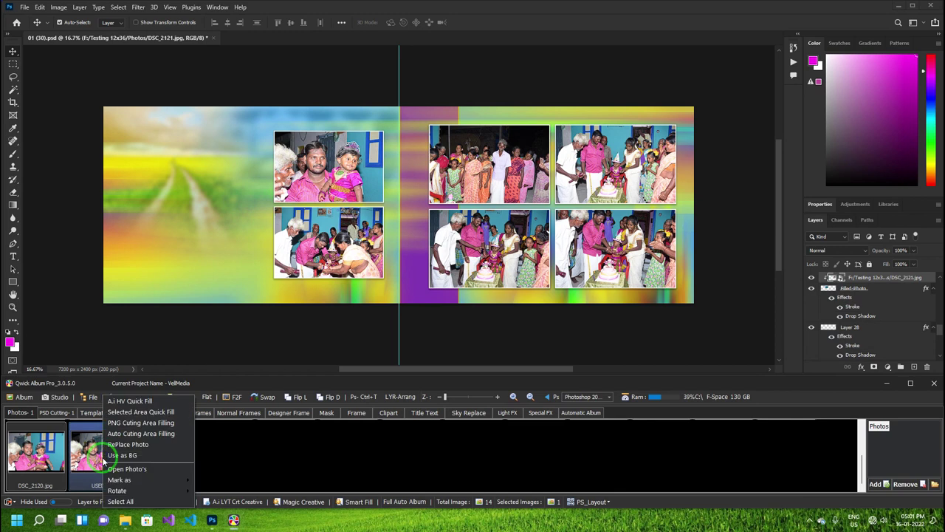
left_click(131, 445)
Step: Show only unused photos and bring up the options for DSC_2120
left_click(281, 464)
left_click(327, 445)
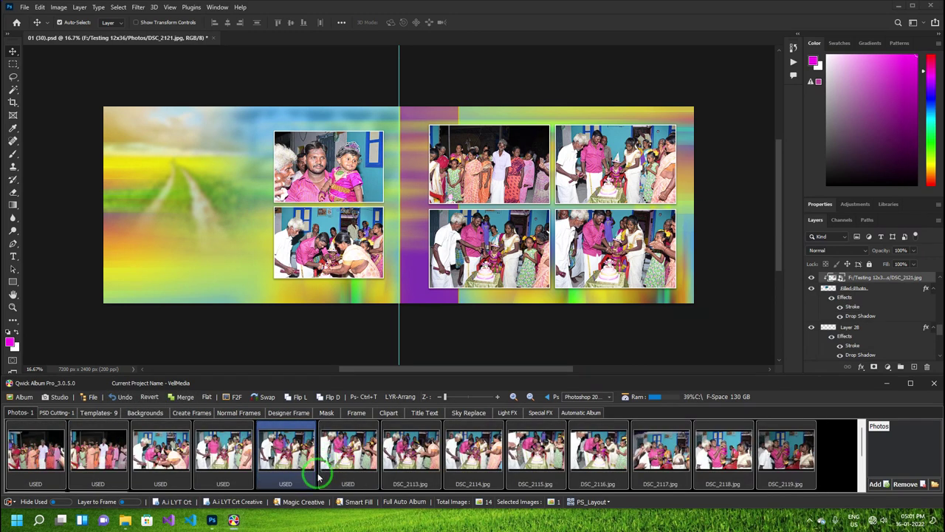
left_click(44, 446)
right_click(44, 443)
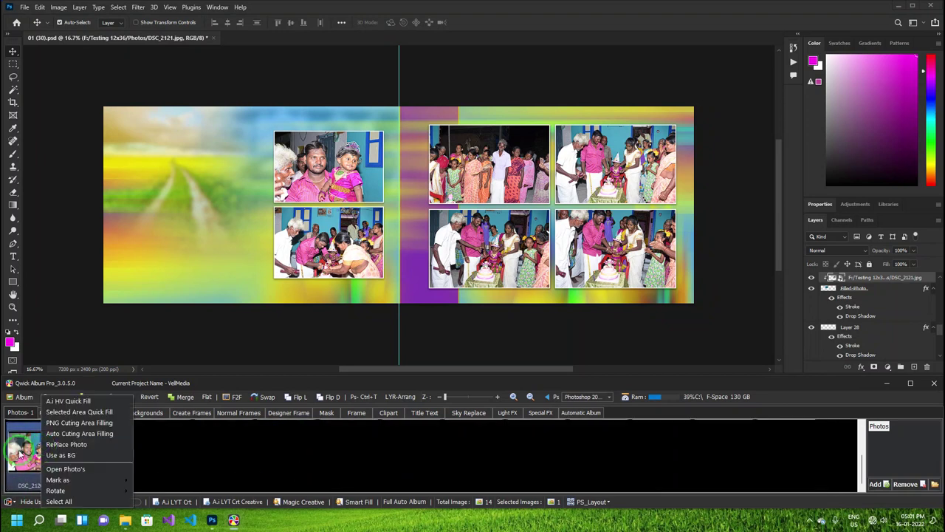
Step: Make DSC_2120 the blurred NEW BG background, just above Vector Smart Object copy
left_click(72, 456)
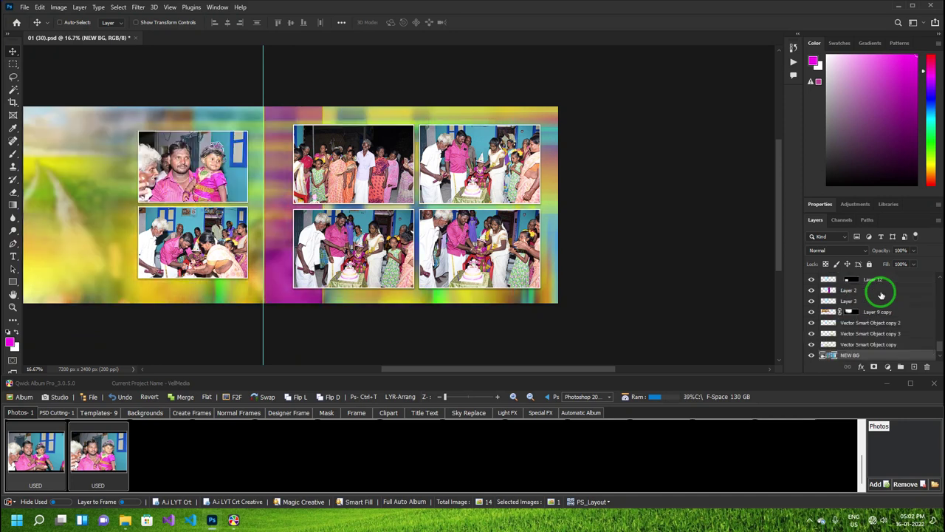
mouse_move(879, 355)
left_mouse_down()
mouse_move(884, 325)
mouse_move(882, 344)
left_mouse_up()
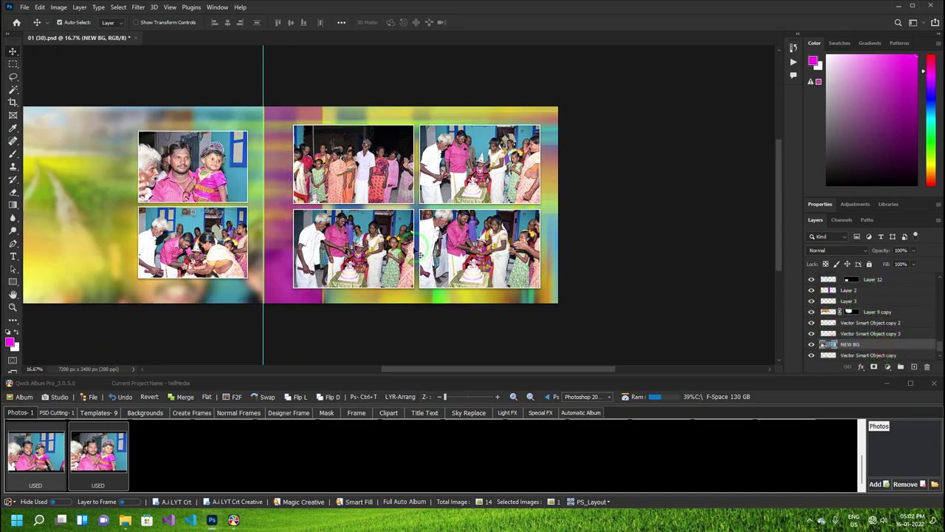